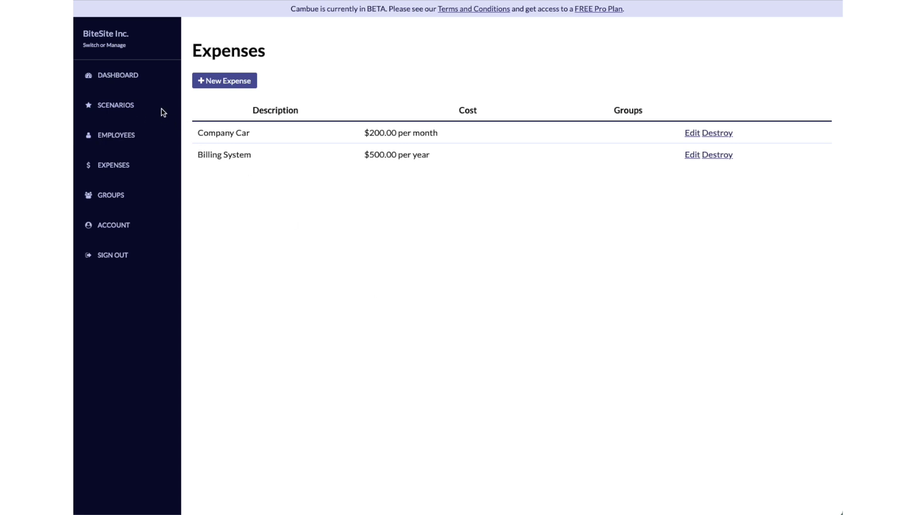
Create a scenario named Current at position 1 that includes all employees and all expenses.
{"action": "left_click", "coordinate": [127, 106]}
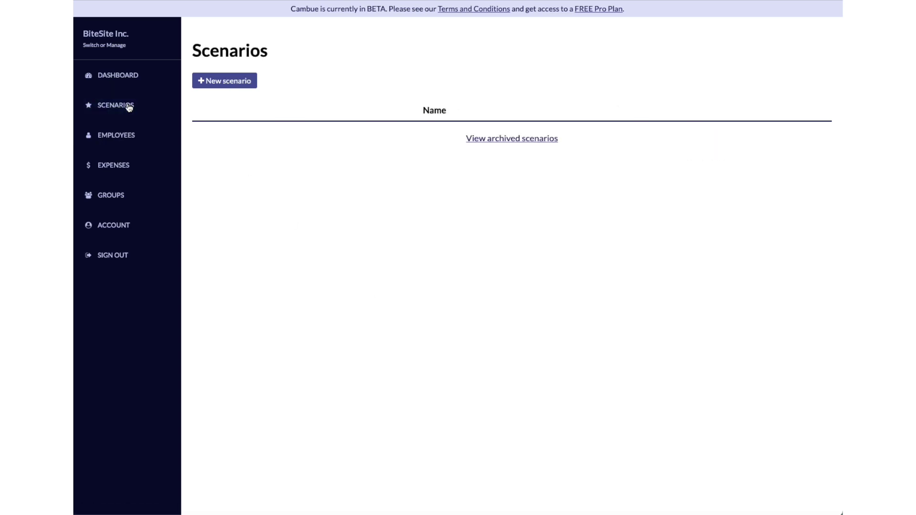
{"action": "left_click", "coordinate": [225, 82]}
{"action": "left_click", "coordinate": [257, 97]}
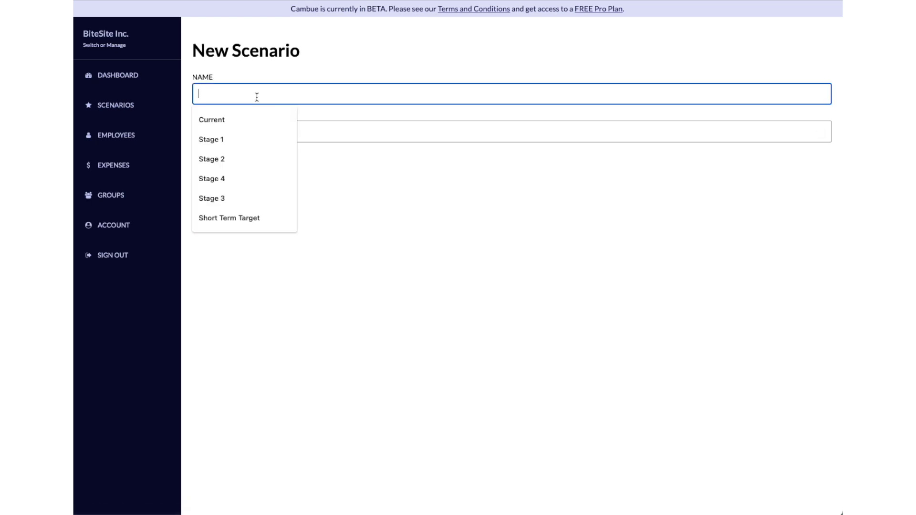
{"action": "left_click", "coordinate": [244, 118]}
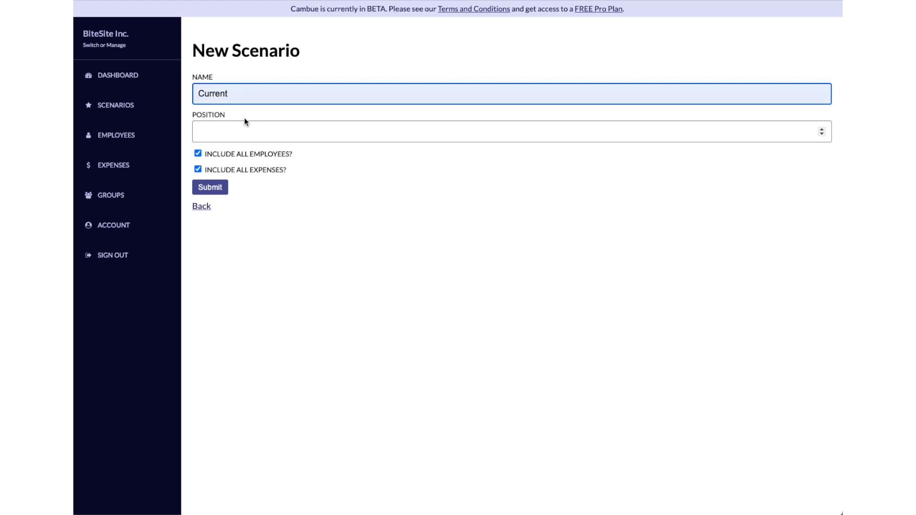
{"action": "left_click", "coordinate": [239, 128]}
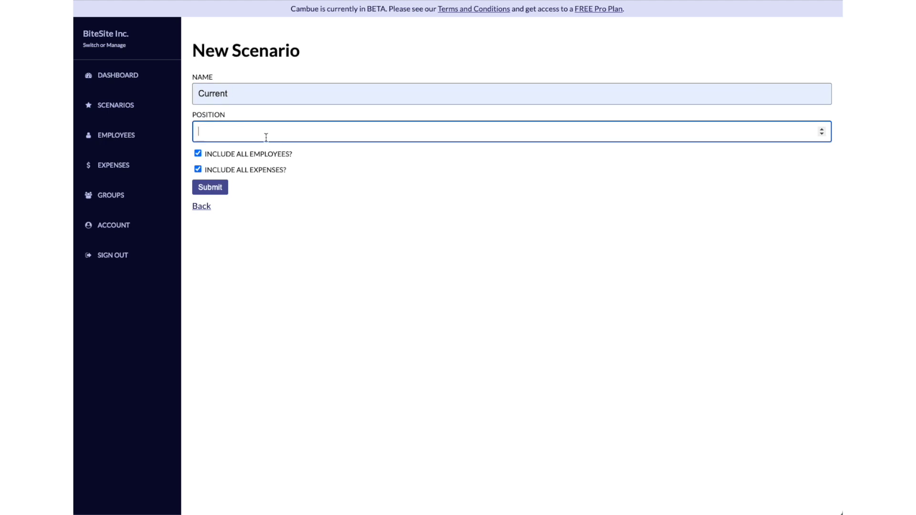
{"action": "type", "text": "1"}
{"action": "left_click", "coordinate": [221, 189]}
{"action": "left_click", "coordinate": [222, 189]}
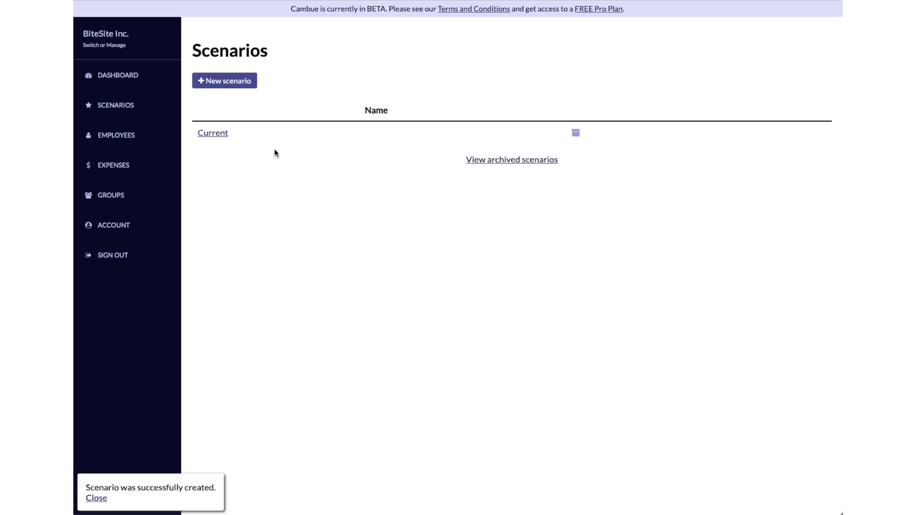
Open the Current scenario and examine its cost per month and the first employee's cost per billable hour.
{"action": "left_click", "coordinate": [213, 134]}
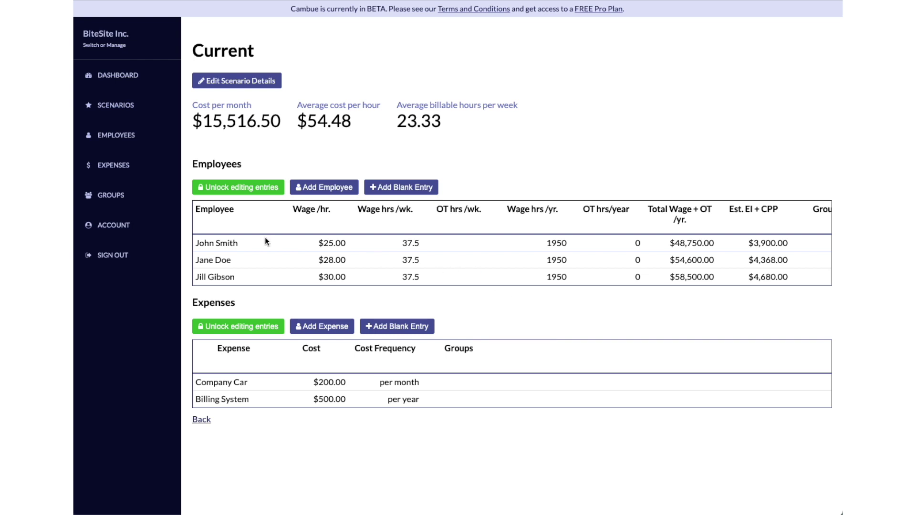
{"action": "scroll", "coordinate": [414, 262], "scroll_direction": "right", "scroll_amount": 1}
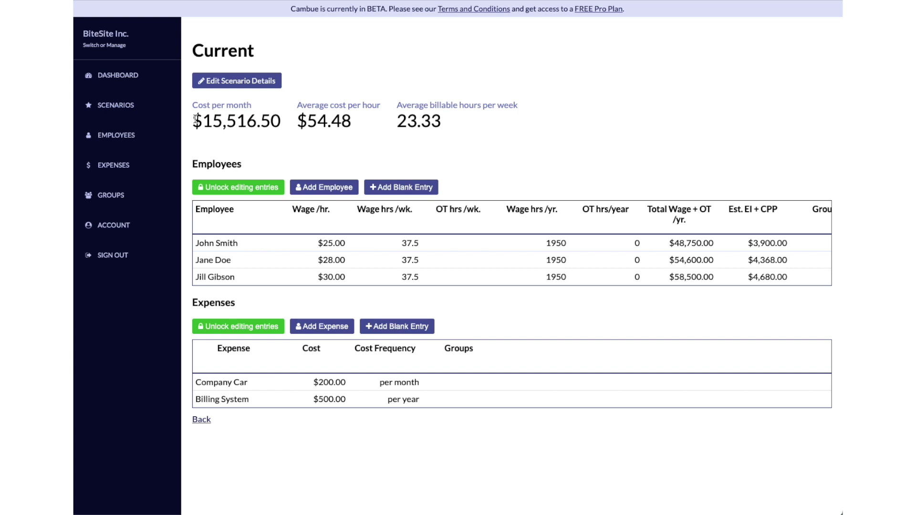
{"action": "left_click_drag", "start_coordinate": [196, 122], "coordinate": [284, 124]}
{"action": "left_click", "coordinate": [285, 209]}
{"action": "left_click_drag", "start_coordinate": [281, 123], "coordinate": [187, 132]}
{"action": "left_click", "coordinate": [230, 146]}
{"action": "scroll", "coordinate": [439, 270], "scroll_direction": "right", "scroll_amount": 5}
{"action": "scroll", "coordinate": [444, 269], "scroll_direction": "right", "scroll_amount": 5}
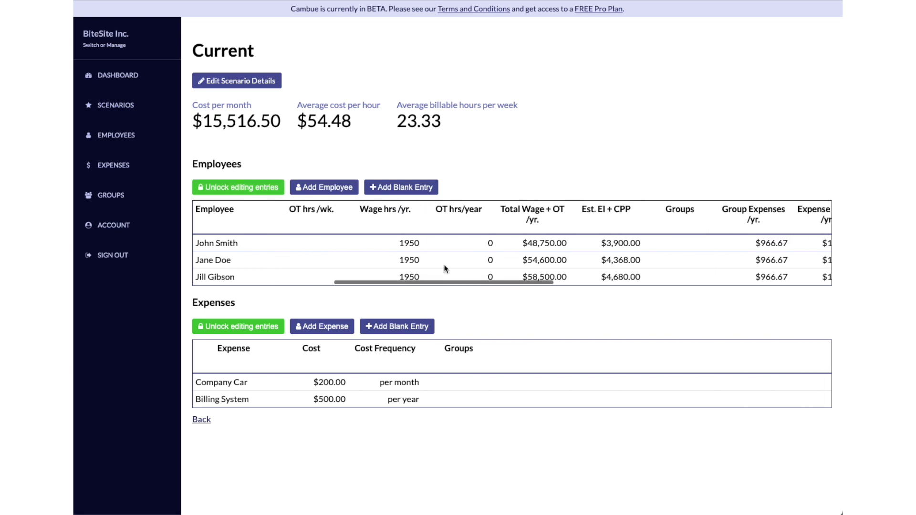
{"action": "scroll", "coordinate": [445, 269], "scroll_direction": "right", "scroll_amount": 10}
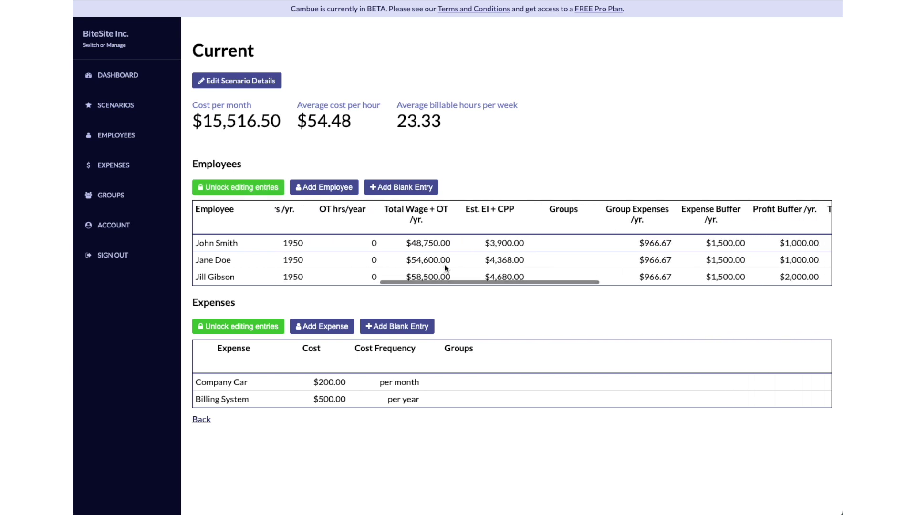
{"action": "scroll", "coordinate": [444, 269], "scroll_direction": "right", "scroll_amount": 10}
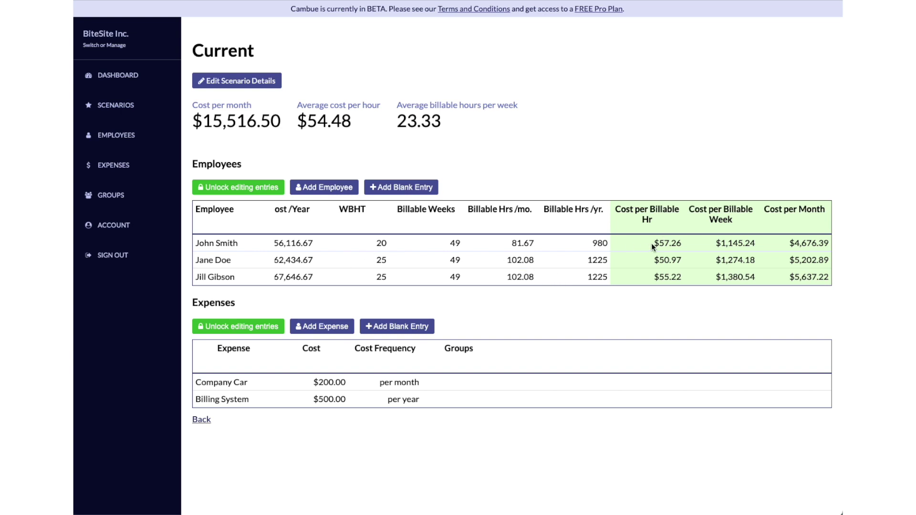
{"action": "left_click_drag", "start_coordinate": [684, 245], "coordinate": [650, 243]}
{"action": "left_click_drag", "start_coordinate": [659, 243], "coordinate": [683, 244]}
Review the employee cost breakdown in the Current scenario, focusing on the first employee's yearly group expenses.
{"action": "scroll", "coordinate": [537, 230], "scroll_direction": "left", "scroll_amount": 5}
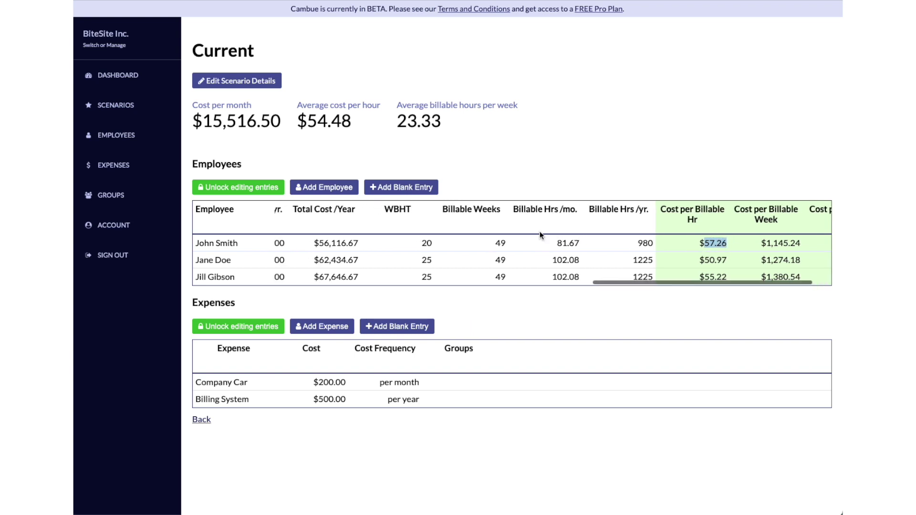
{"action": "scroll", "coordinate": [541, 235], "scroll_direction": "left", "scroll_amount": 3}
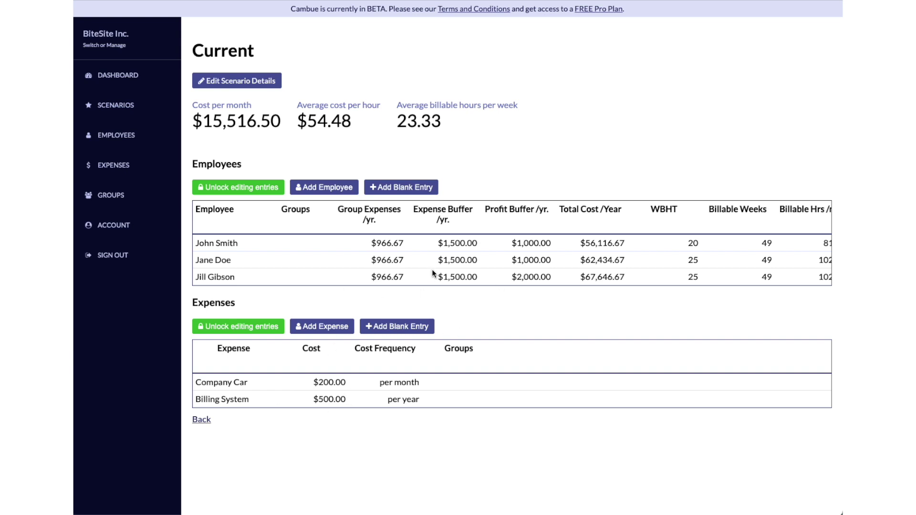
{"action": "scroll", "coordinate": [431, 270], "scroll_direction": "left", "scroll_amount": 5}
{"action": "scroll", "coordinate": [435, 276], "scroll_direction": "left", "scroll_amount": 3}
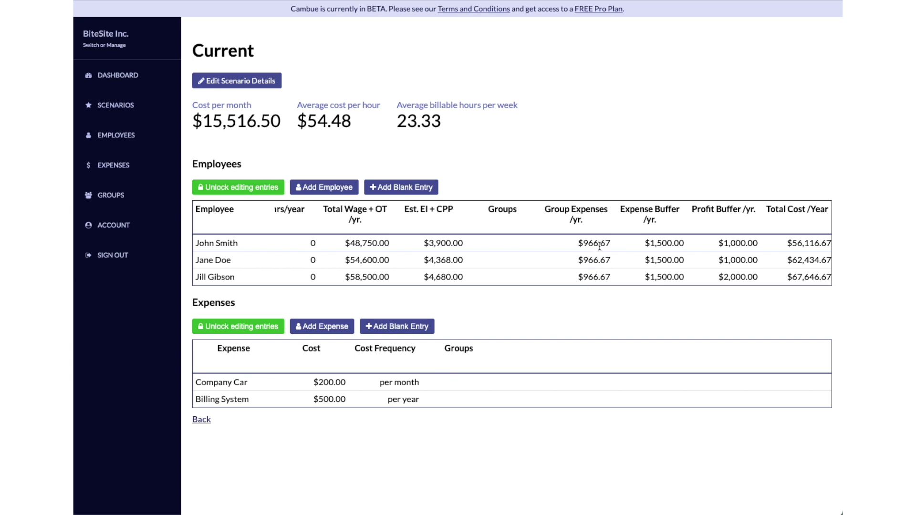
{"action": "left_click_drag", "start_coordinate": [613, 244], "coordinate": [577, 244]}
{"action": "scroll", "coordinate": [504, 276], "scroll_direction": "left", "scroll_amount": 10}
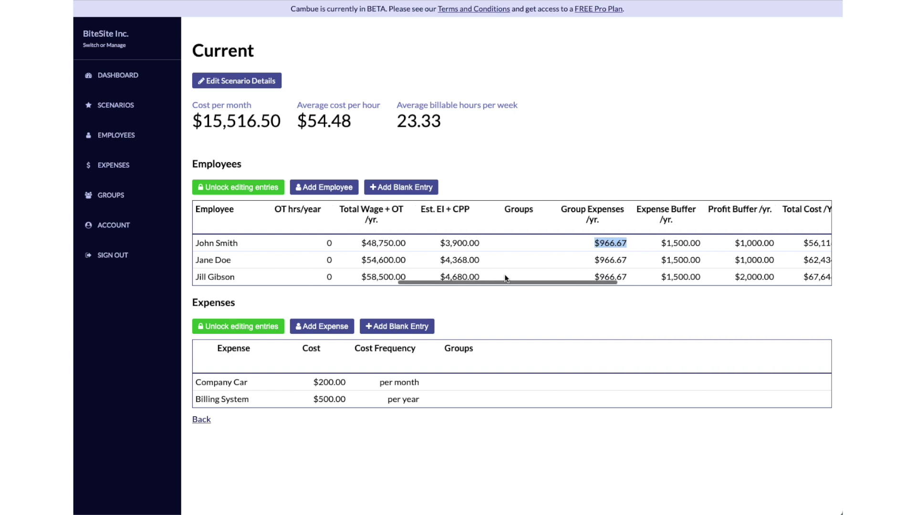
{"action": "scroll", "coordinate": [507, 276], "scroll_direction": "right", "scroll_amount": 10}
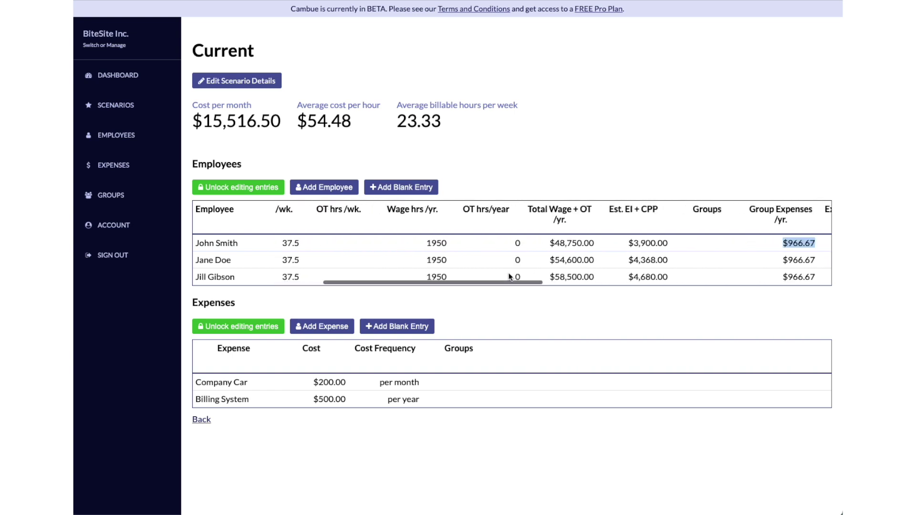
{"action": "scroll", "coordinate": [509, 277], "scroll_direction": "right", "scroll_amount": 10}
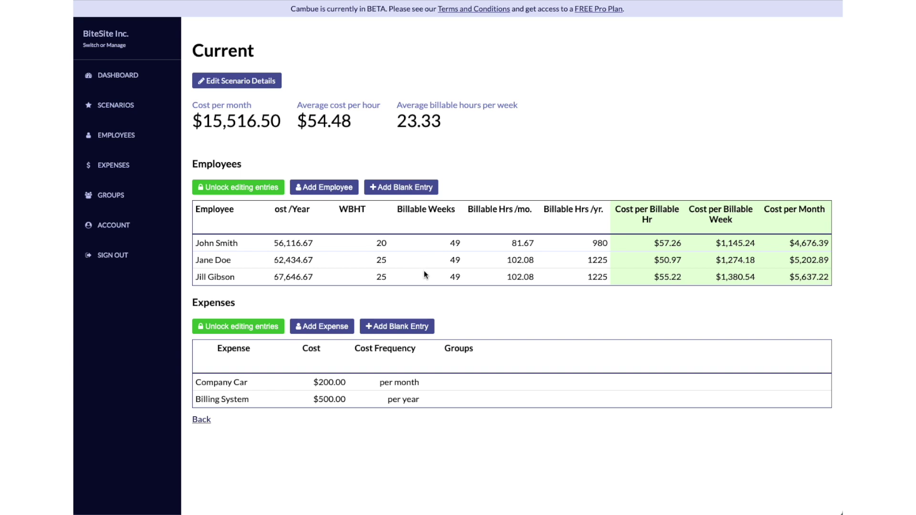
{"action": "scroll", "coordinate": [428, 265], "scroll_direction": "left", "scroll_amount": 10}
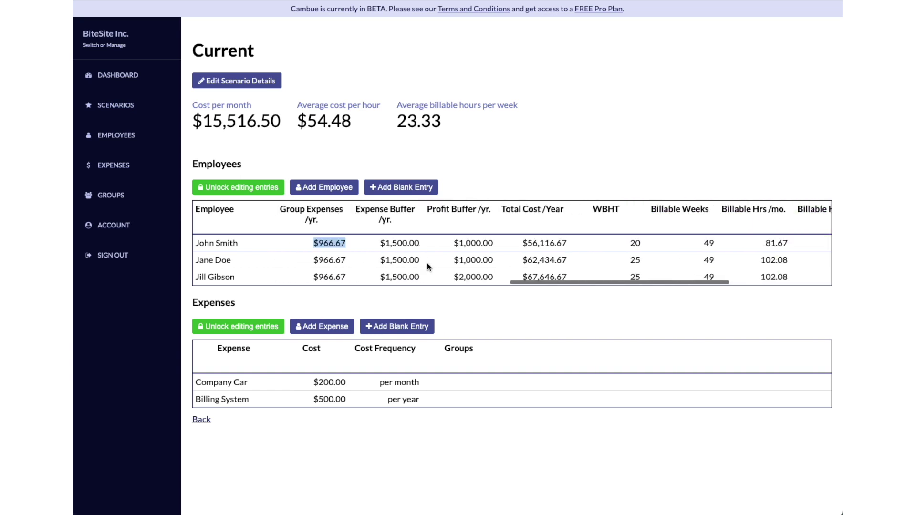
{"action": "scroll", "coordinate": [427, 267], "scroll_direction": "left", "scroll_amount": 5}
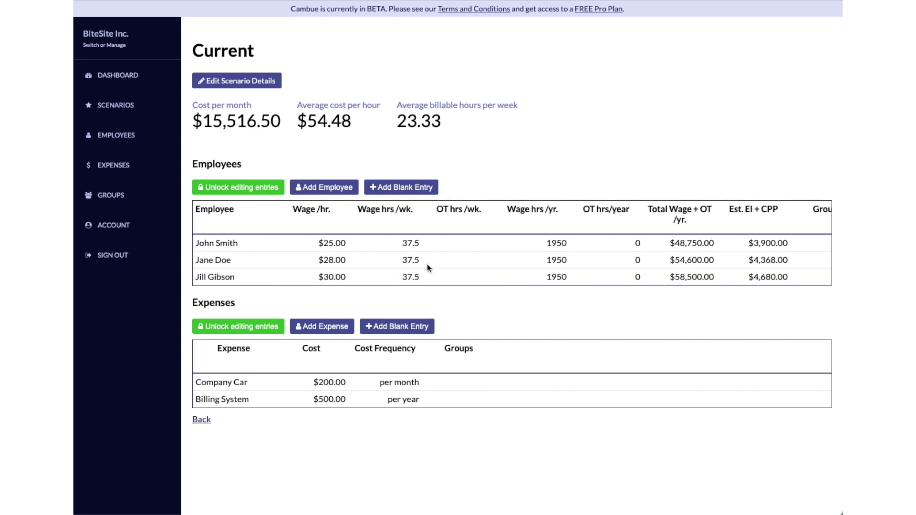
Compare the Current scenario's total cost per month with the individual employees' monthly costs.
{"action": "left_click_drag", "start_coordinate": [289, 123], "coordinate": [193, 122]}
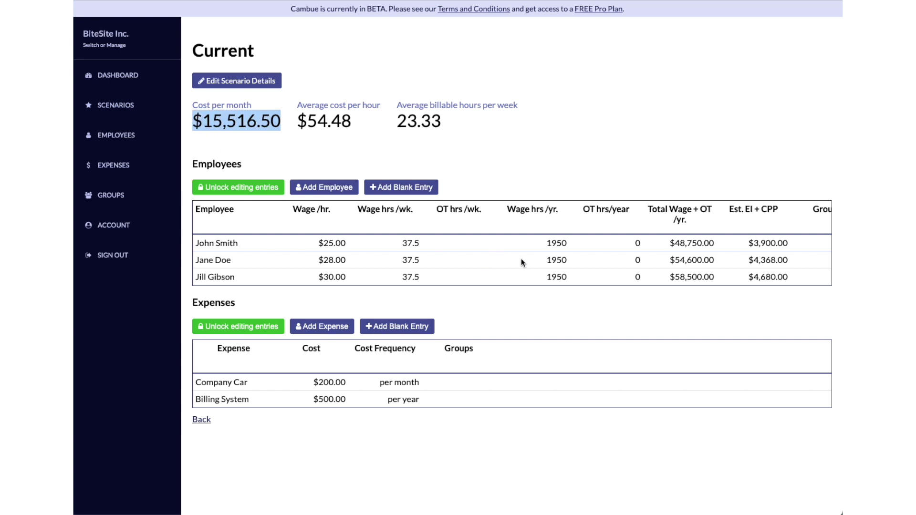
{"action": "scroll", "coordinate": [523, 262], "scroll_direction": "right", "scroll_amount": 5}
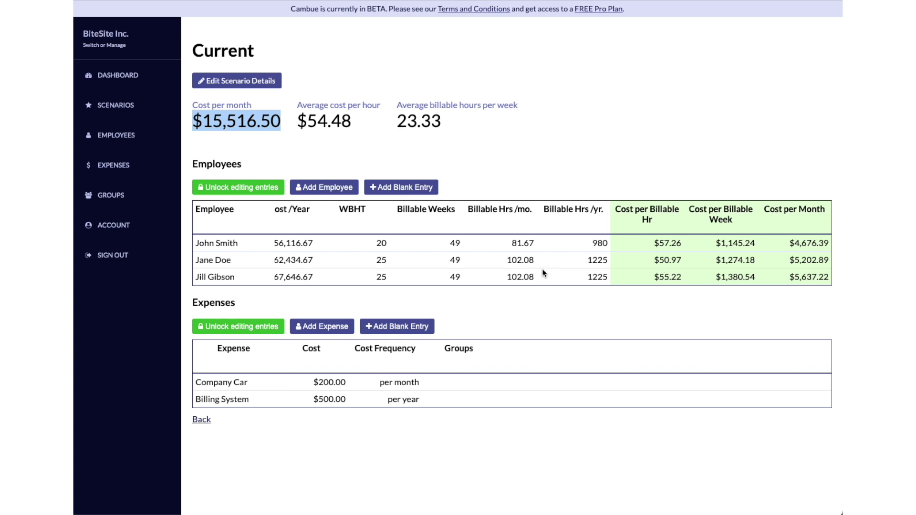
{"action": "left_click", "coordinate": [518, 149]}
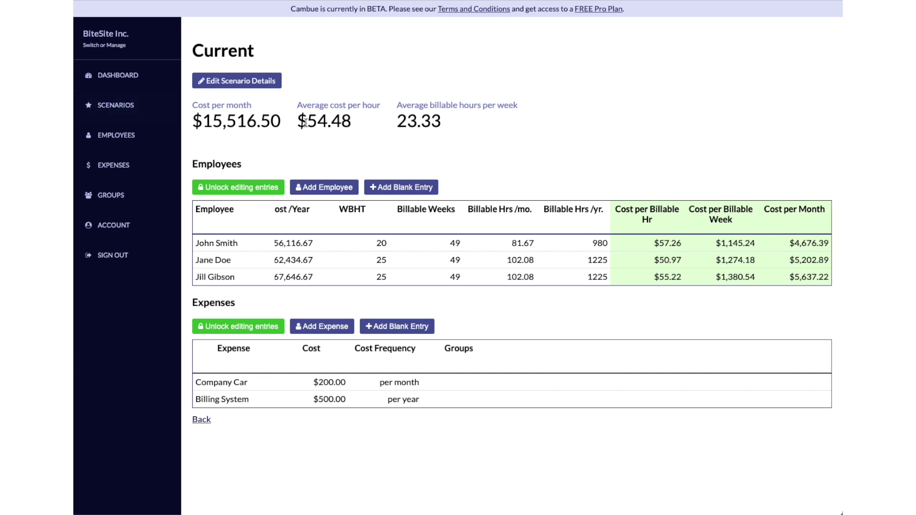
Return to the scenarios list and create a scenario named Sept 2021 at position 2 with all employees and expenses included.
{"action": "left_click", "coordinate": [201, 422]}
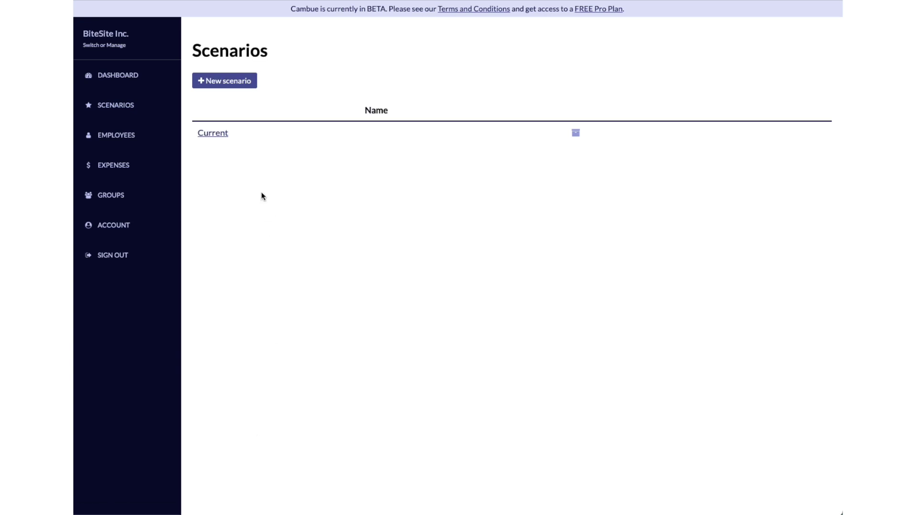
{"action": "left_click", "coordinate": [227, 86]}
{"action": "left_click", "coordinate": [229, 89]}
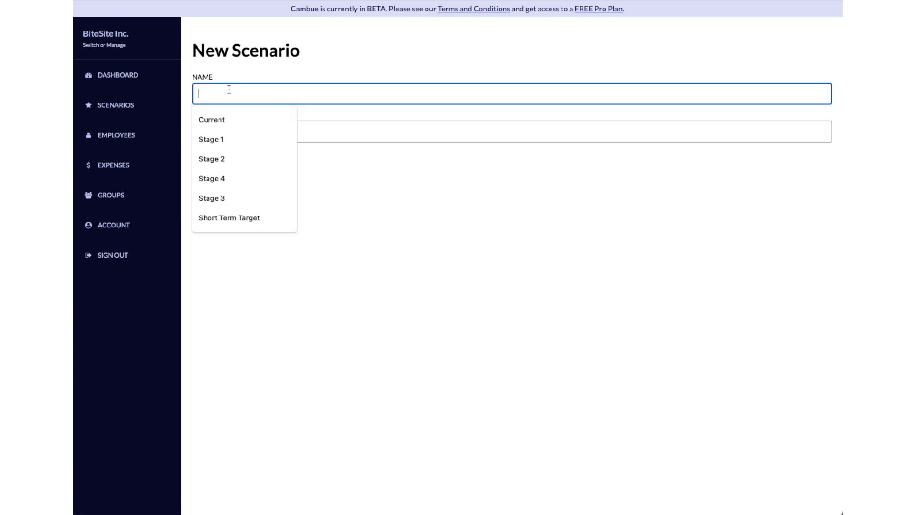
{"action": "type", "text": "Sep"}
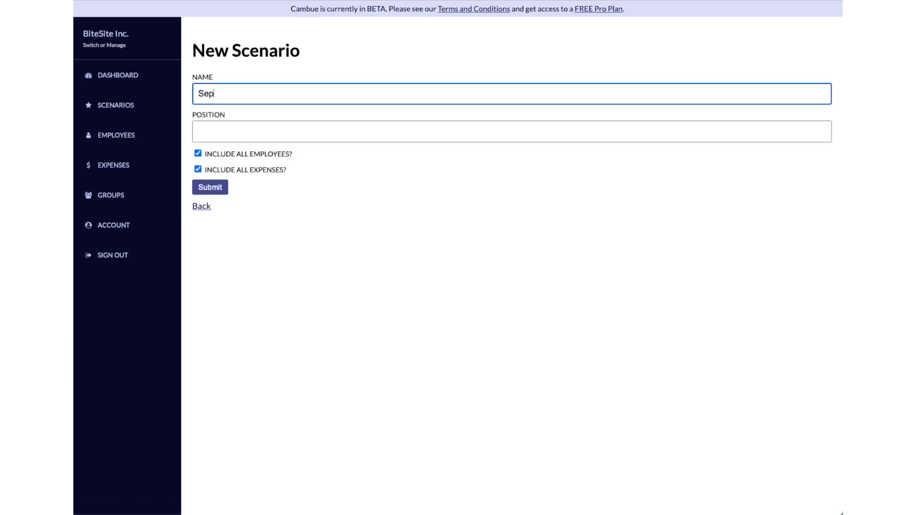
{"action": "type", "text": "t 2021"}
{"action": "left_click", "coordinate": [229, 132]}
{"action": "type", "text": "2"}
{"action": "left_click", "coordinate": [221, 190]}
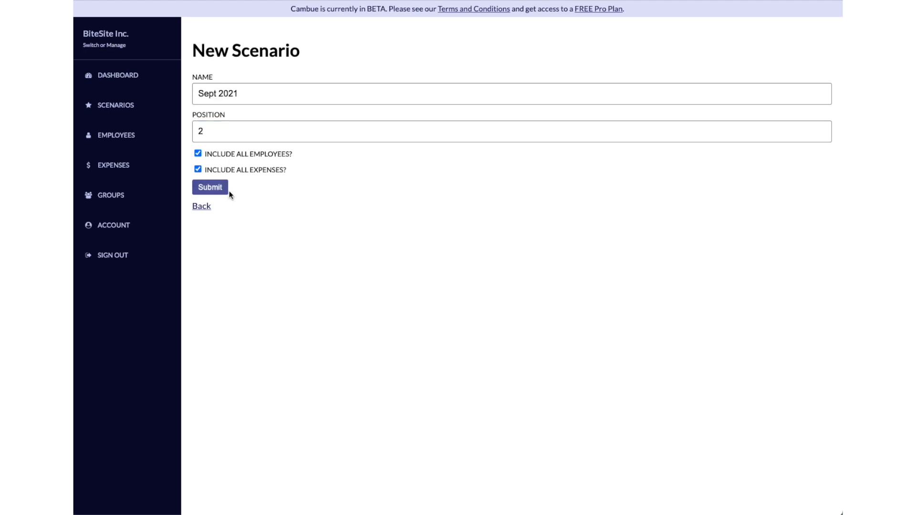
In the Sept 2021 scenario, set the three employees' hourly wages to 28, 32 and 35 in listed order and lock the entries again.
{"action": "left_click", "coordinate": [229, 155]}
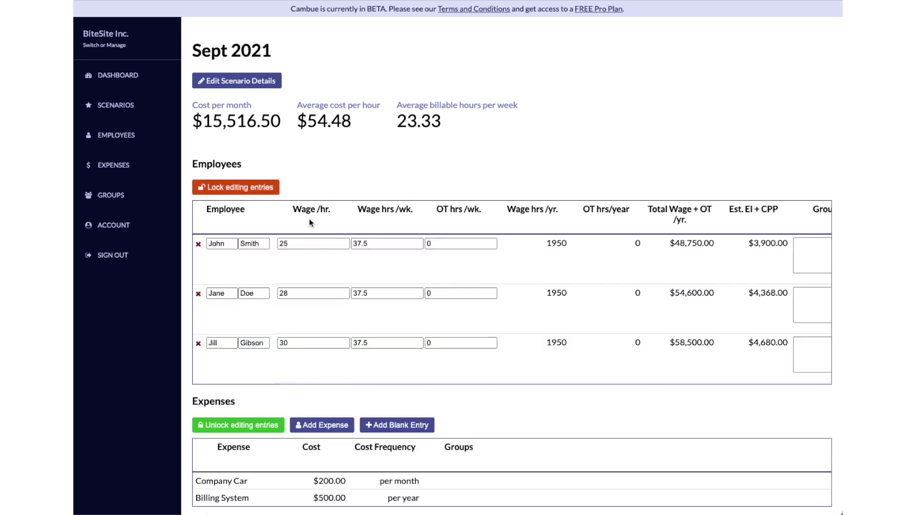
{"action": "double_click", "coordinate": [301, 343]}
{"action": "type", "text": "35"}
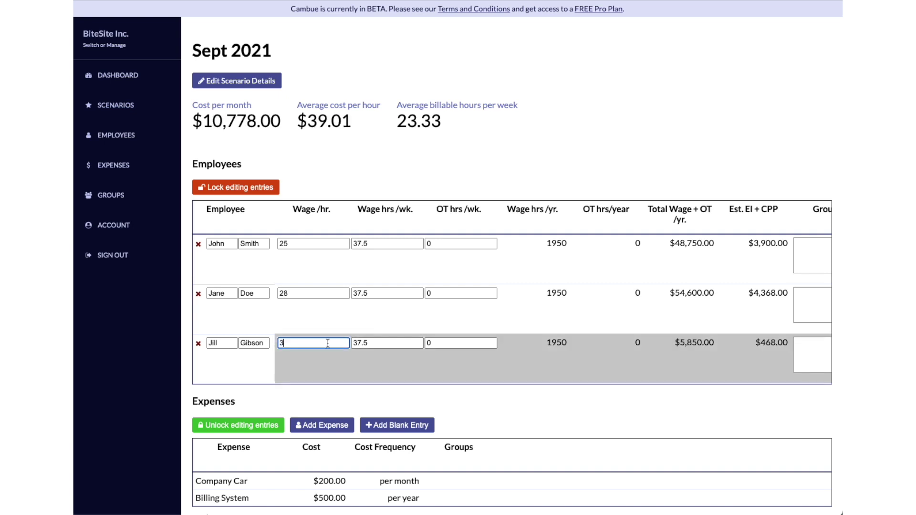
{"action": "double_click", "coordinate": [309, 294]}
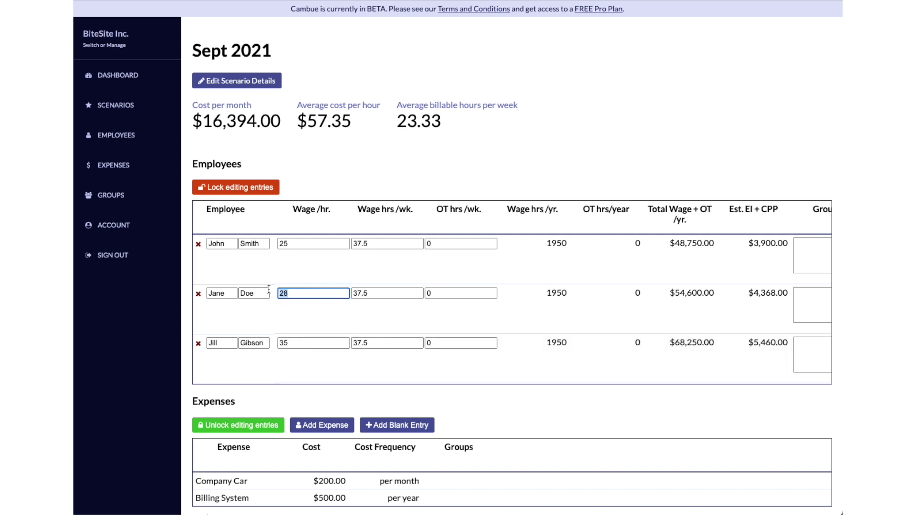
{"action": "type", "text": "32"}
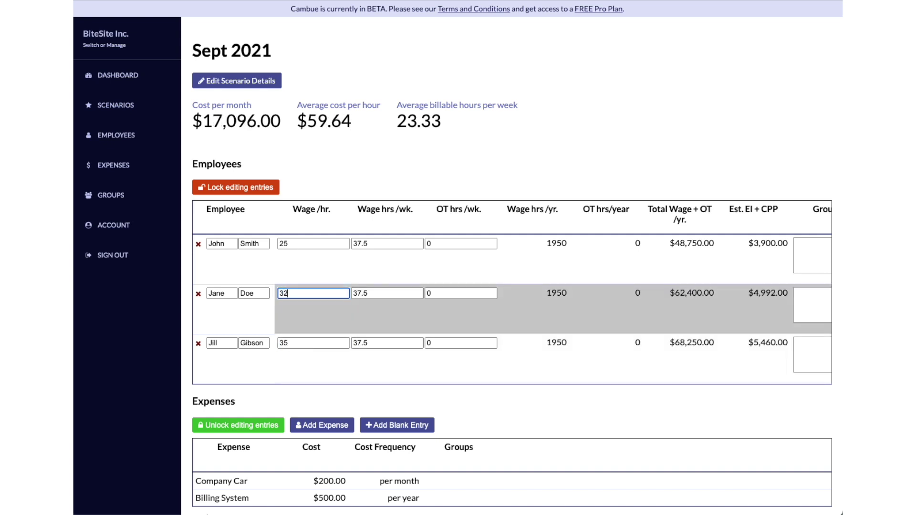
{"action": "double_click", "coordinate": [302, 245]}
{"action": "type", "text": "28"}
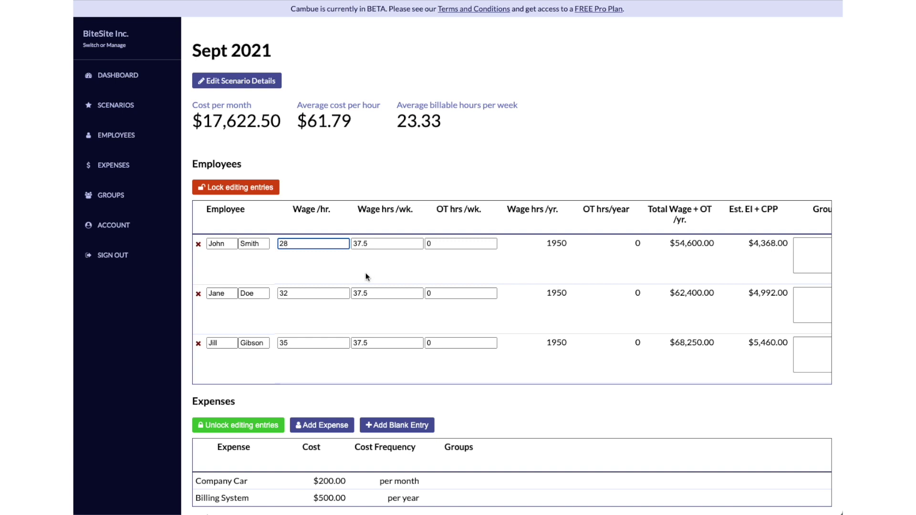
{"action": "left_click", "coordinate": [255, 191]}
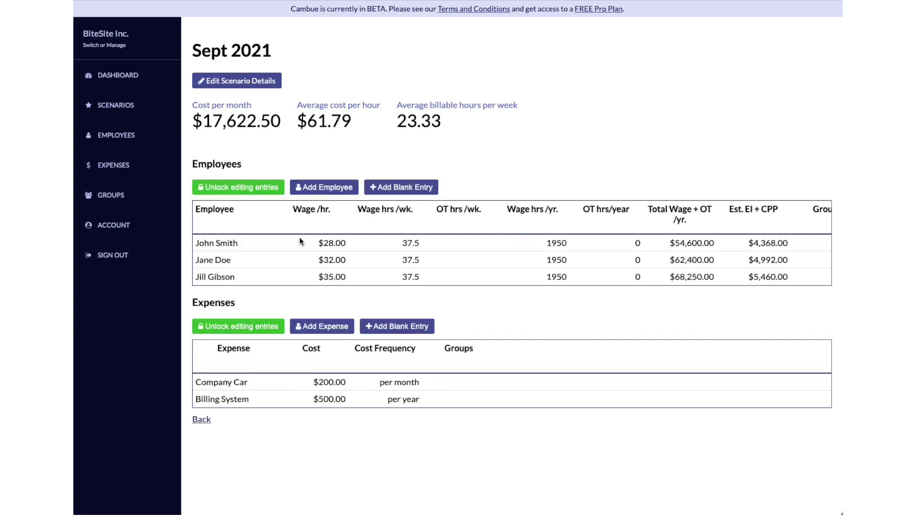
Examine the Sept 2021 scenario's cost per month and each employee's cost per billable hour, week and month.
{"action": "left_click_drag", "start_coordinate": [286, 122], "coordinate": [192, 123]}
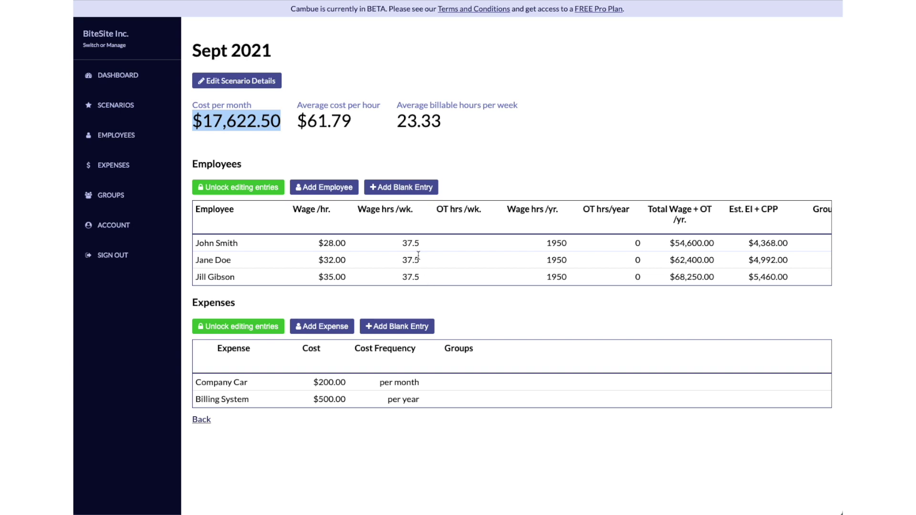
{"action": "scroll", "coordinate": [423, 259], "scroll_direction": "right", "scroll_amount": 5}
{"action": "scroll", "coordinate": [423, 259], "scroll_direction": "right", "scroll_amount": 10}
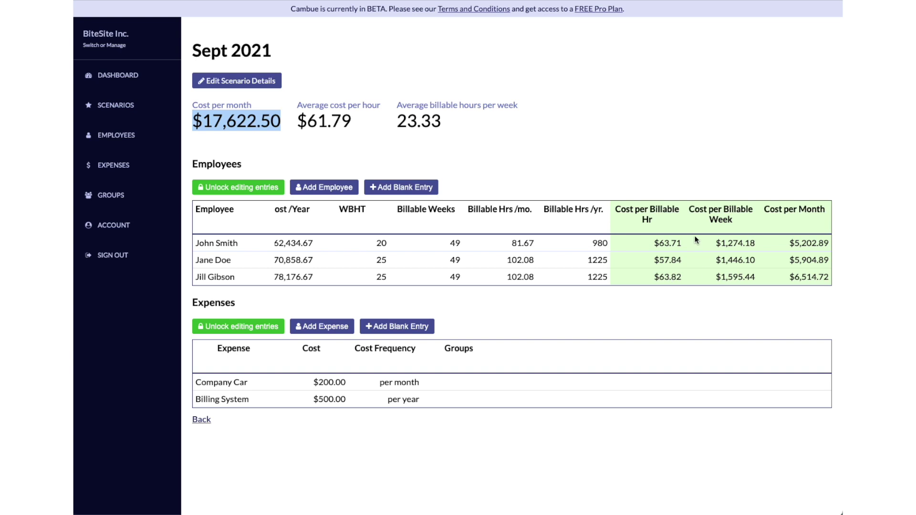
{"action": "scroll", "coordinate": [640, 261], "scroll_direction": "left", "scroll_amount": 10}
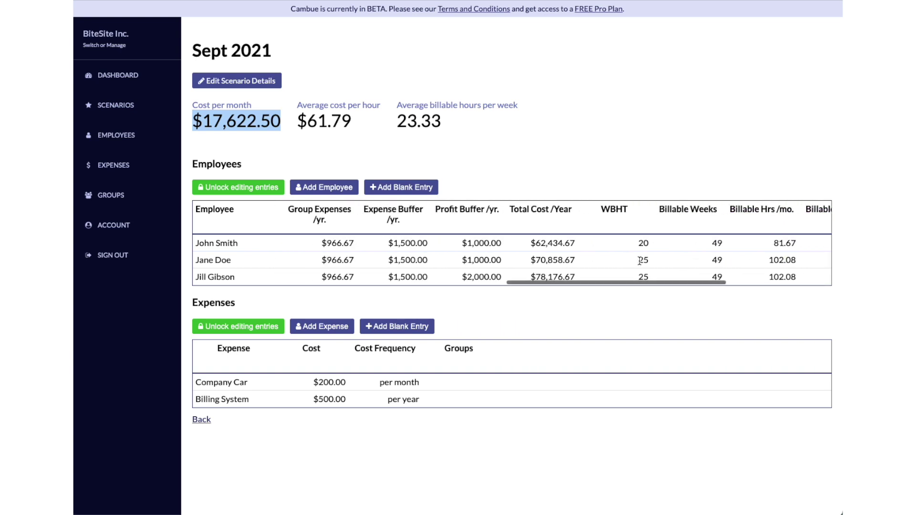
{"action": "scroll", "coordinate": [640, 260], "scroll_direction": "left", "scroll_amount": 2}
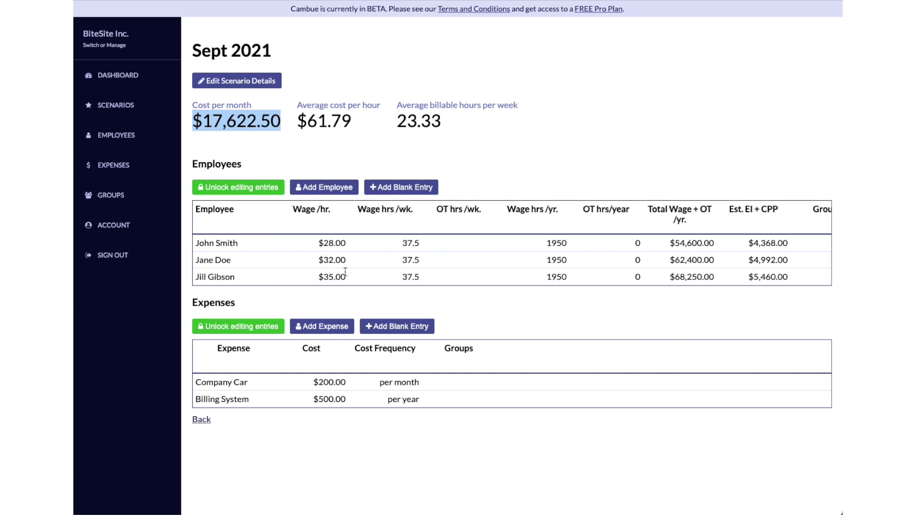
Unlock the Sept 2021 employee entries, set the third employee's WBHT to 23 and lock the entries again.
{"action": "left_click", "coordinate": [263, 191]}
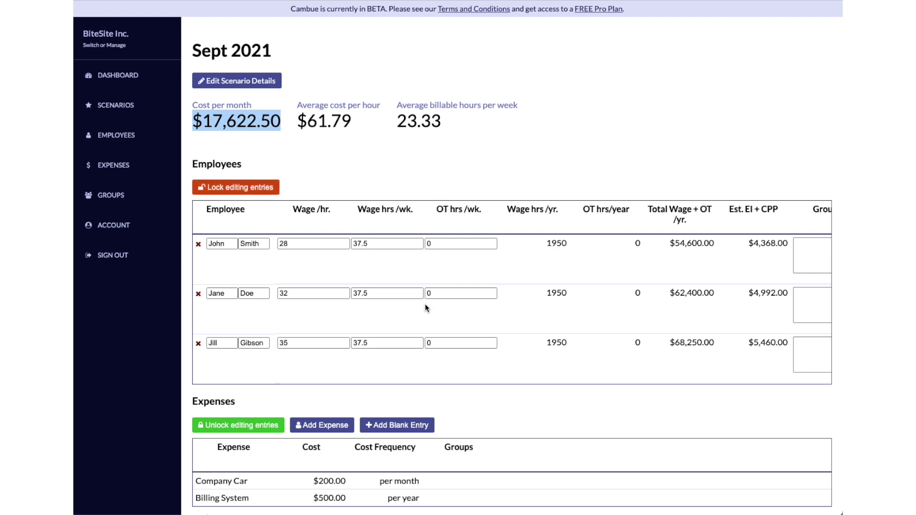
{"action": "scroll", "coordinate": [478, 306], "scroll_direction": "right", "scroll_amount": 1}
{"action": "scroll", "coordinate": [477, 302], "scroll_direction": "left", "scroll_amount": 2}
{"action": "scroll", "coordinate": [483, 342], "scroll_direction": "right", "scroll_amount": 5}
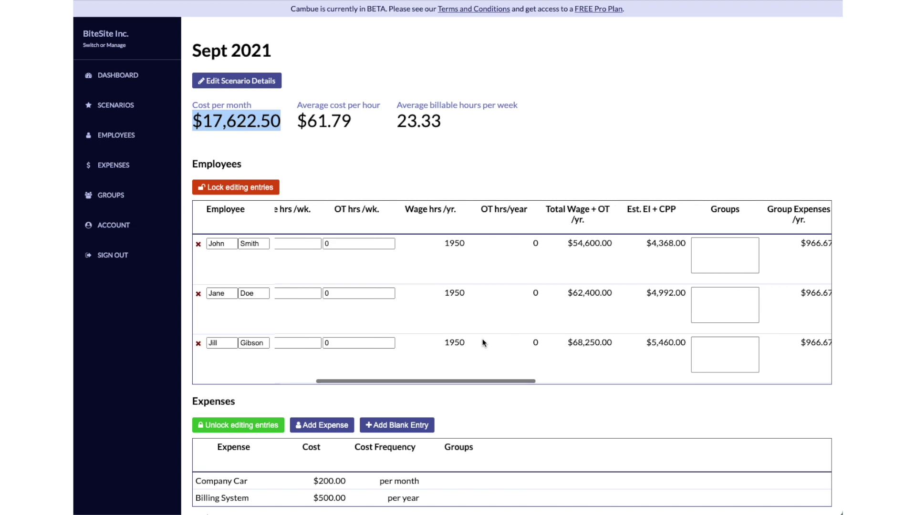
{"action": "scroll", "coordinate": [484, 343], "scroll_direction": "right", "scroll_amount": 5}
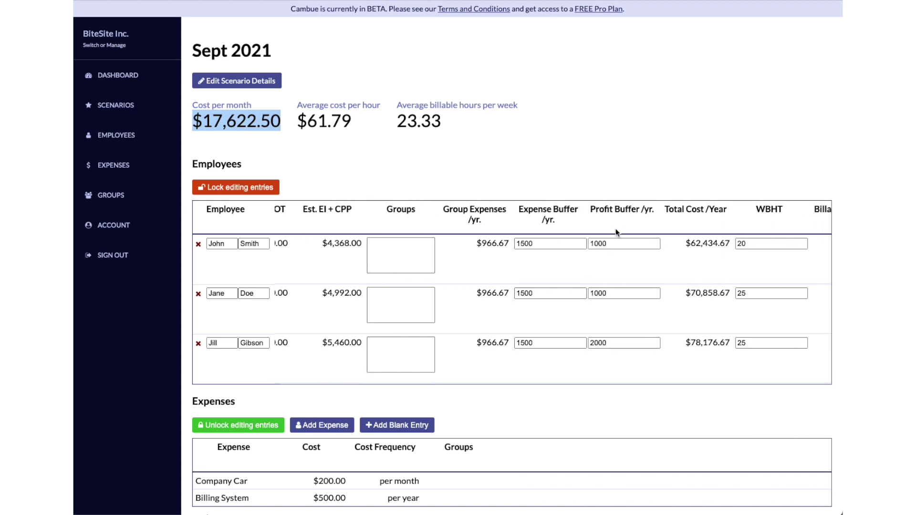
{"action": "scroll", "coordinate": [617, 316], "scroll_direction": "right", "scroll_amount": 5}
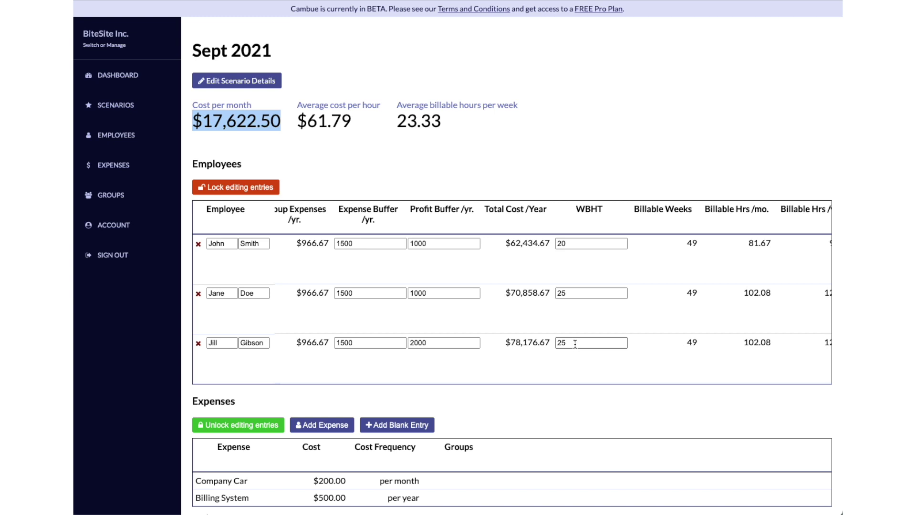
{"action": "left_click_drag", "start_coordinate": [575, 345], "coordinate": [555, 347]}
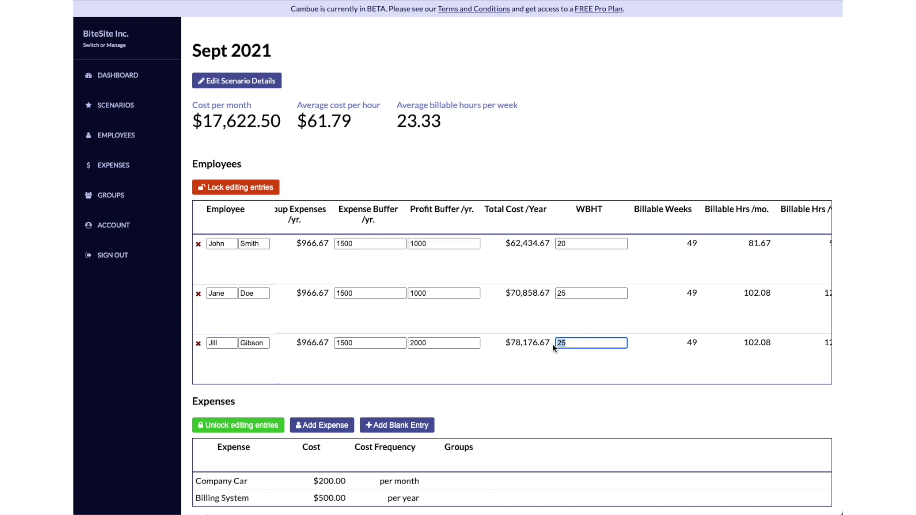
{"action": "type", "text": "23"}
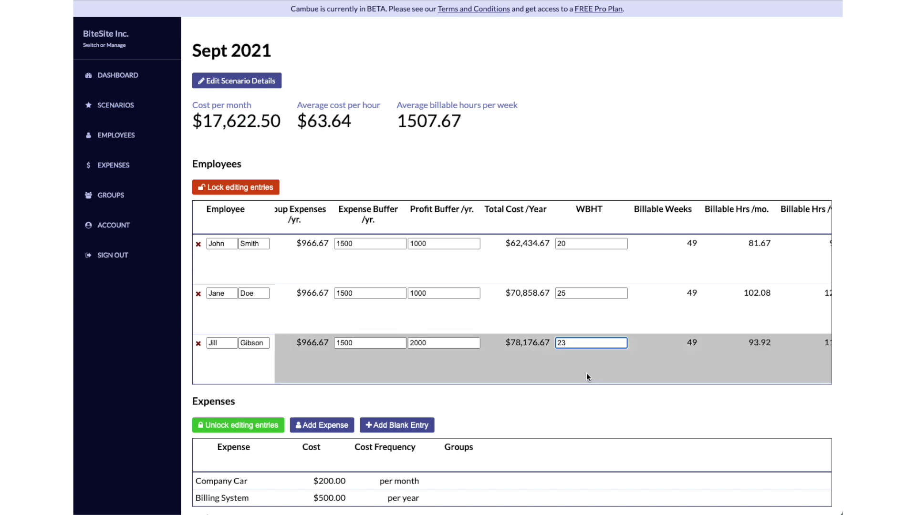
{"action": "scroll", "coordinate": [597, 368], "scroll_direction": "right", "scroll_amount": 3}
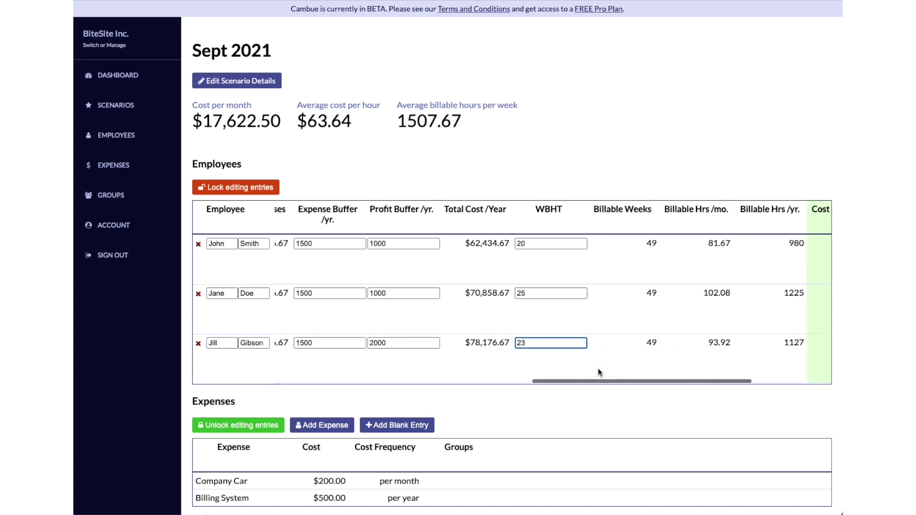
{"action": "scroll", "coordinate": [600, 372], "scroll_direction": "right", "scroll_amount": 1}
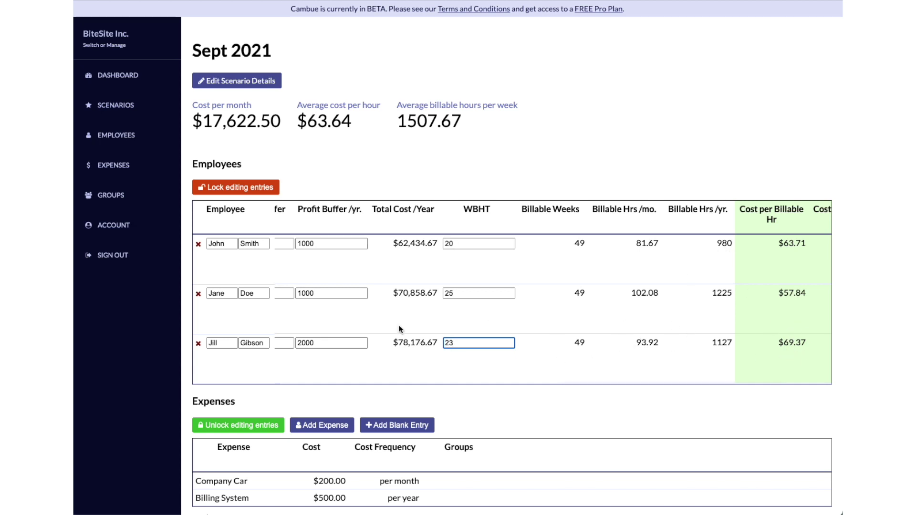
{"action": "left_click", "coordinate": [239, 187]}
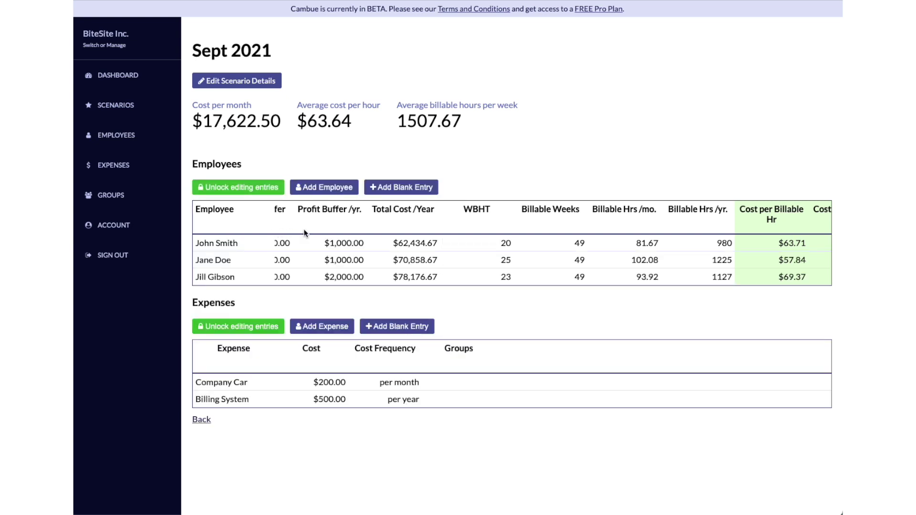
Add a blank employee entry with a wage of 20 per hour and 15 wage hours per week, then lock the entries.
{"action": "left_click", "coordinate": [390, 188]}
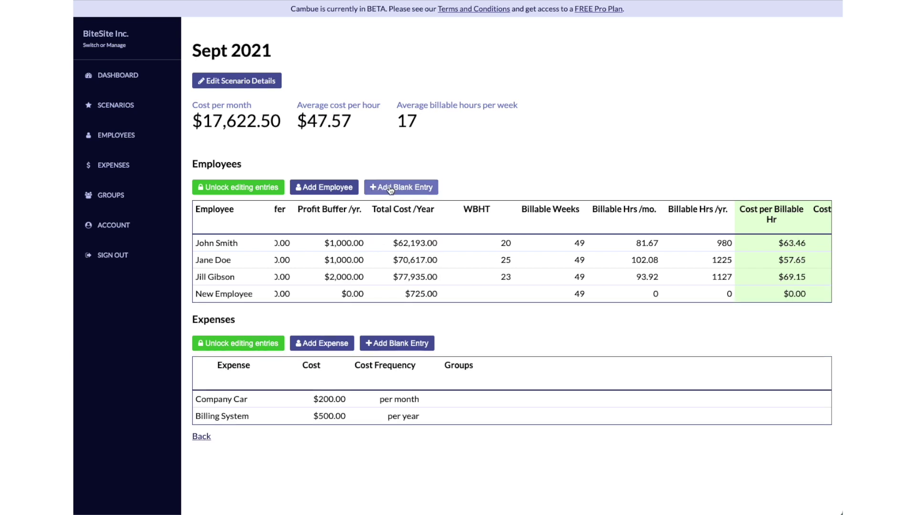
{"action": "left_click", "coordinate": [229, 191]}
{"action": "scroll", "coordinate": [329, 390], "scroll_direction": "left", "scroll_amount": 10}
{"action": "scroll", "coordinate": [330, 390], "scroll_direction": "left", "scroll_amount": 5}
{"action": "left_click", "coordinate": [279, 392]}
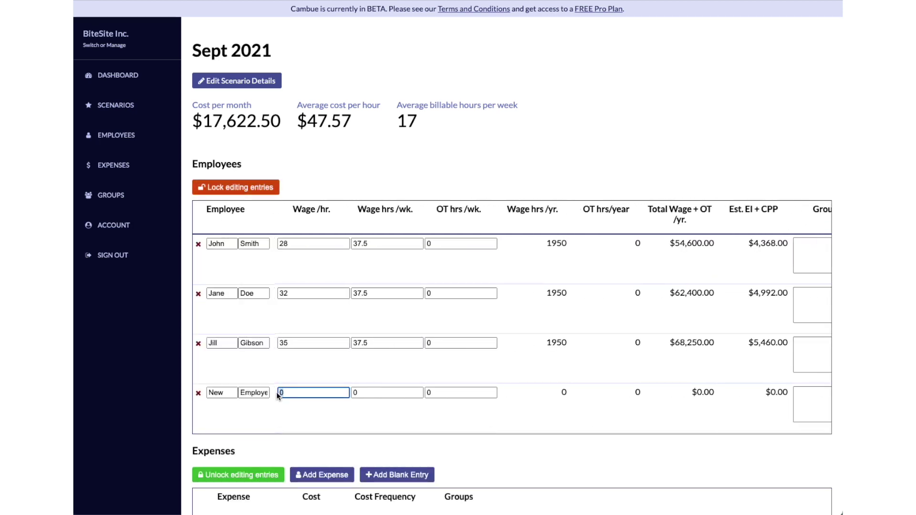
{"action": "type", "text": "20"}
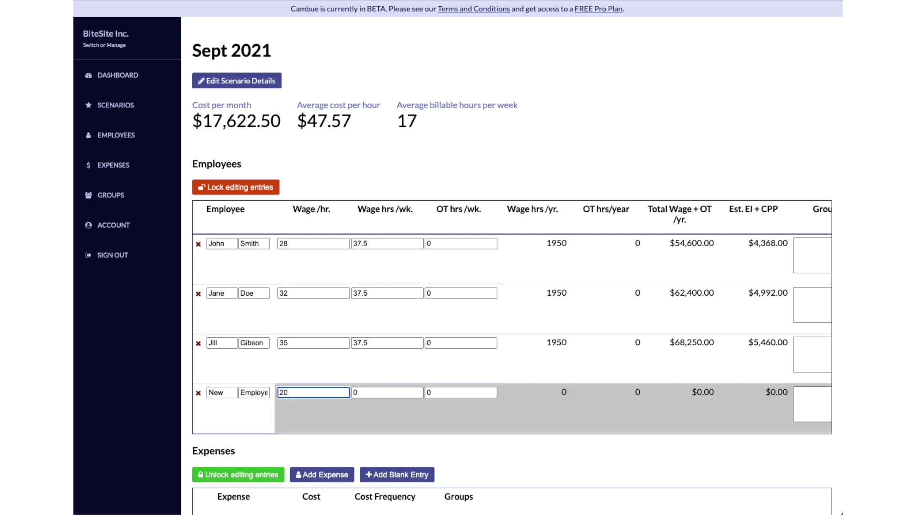
{"action": "key", "text": "Tab"}
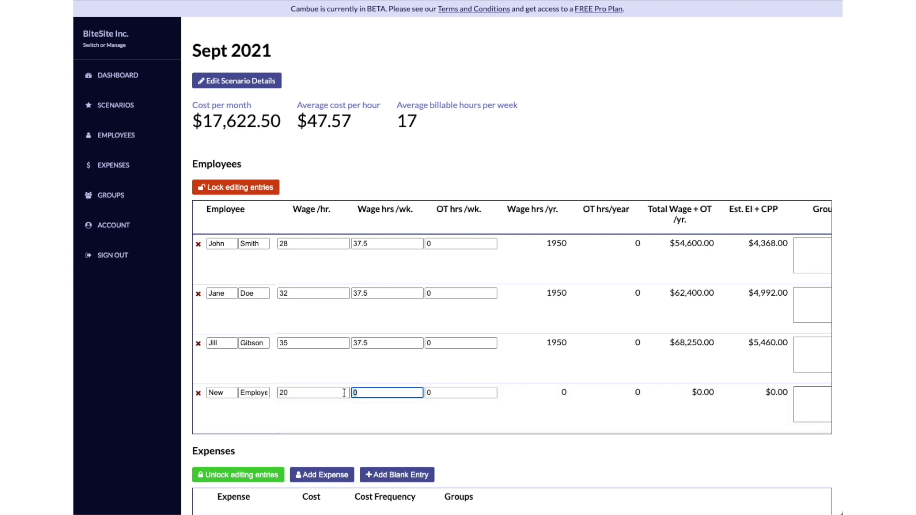
{"action": "type", "text": "15"}
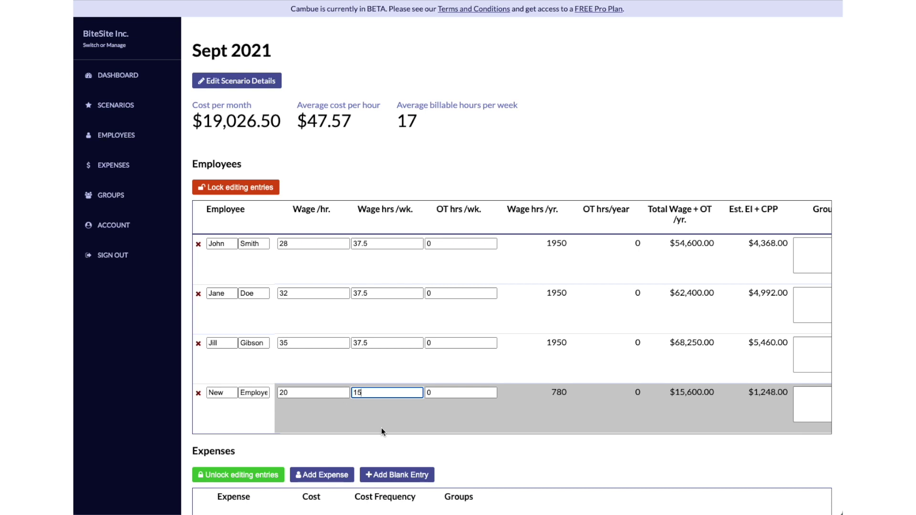
{"action": "left_click", "coordinate": [258, 188]}
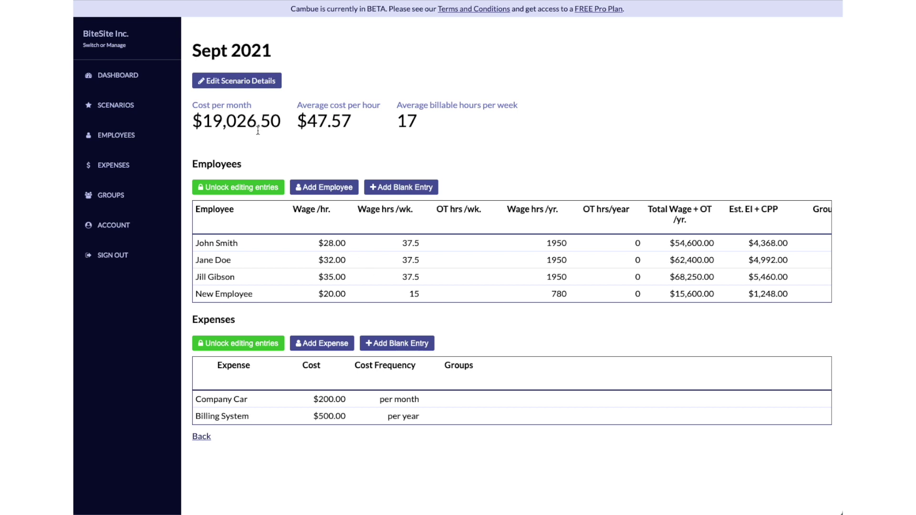
Add a blank expense entry to the Sept 2021 scenario and name it Company Car.
{"action": "scroll", "coordinate": [496, 283], "scroll_direction": "right", "scroll_amount": 3}
{"action": "scroll", "coordinate": [497, 284], "scroll_direction": "right", "scroll_amount": 10}
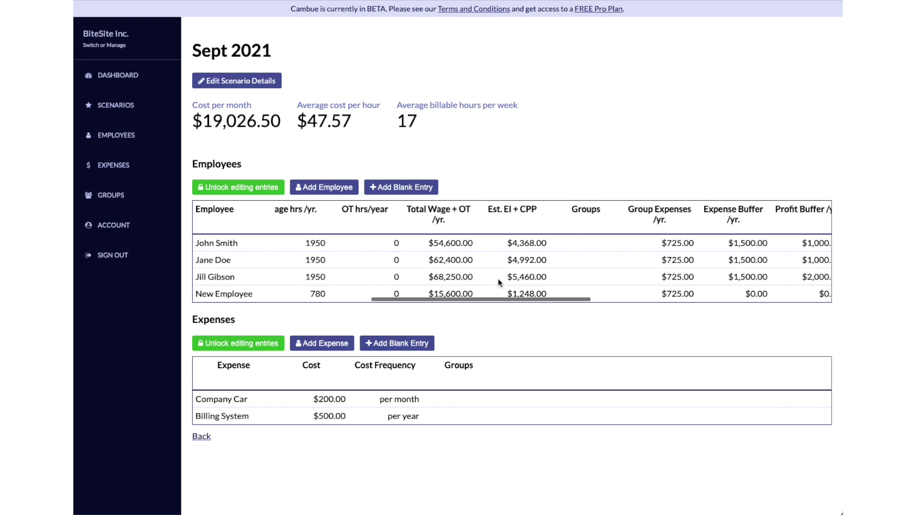
{"action": "scroll", "coordinate": [499, 284], "scroll_direction": "right", "scroll_amount": 2}
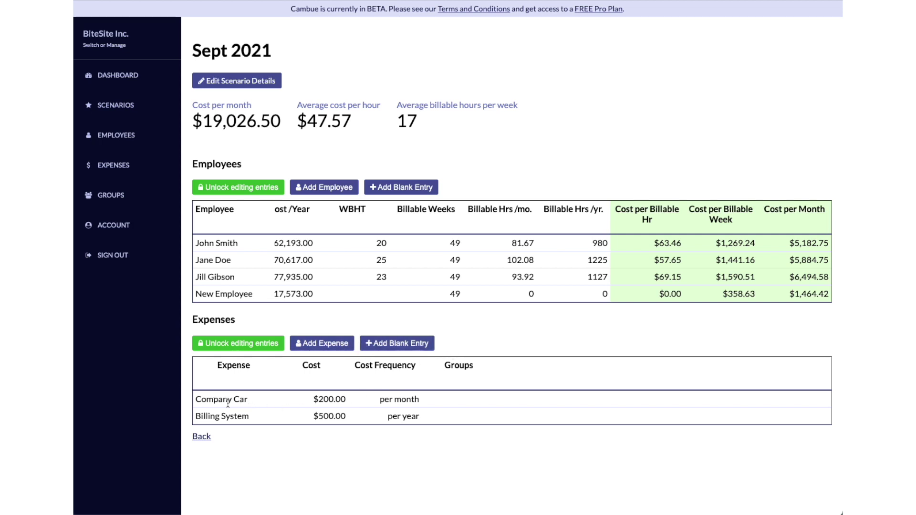
{"action": "left_click", "coordinate": [396, 345]}
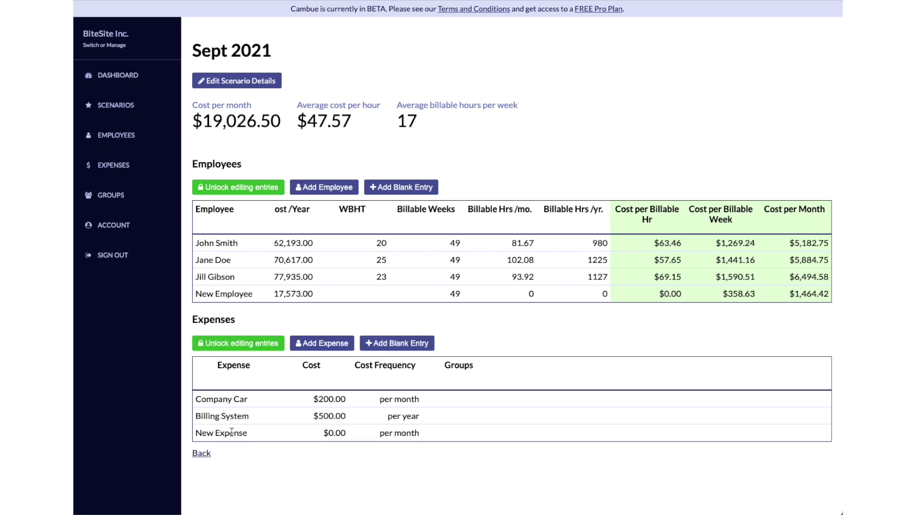
{"action": "left_click", "coordinate": [253, 344]}
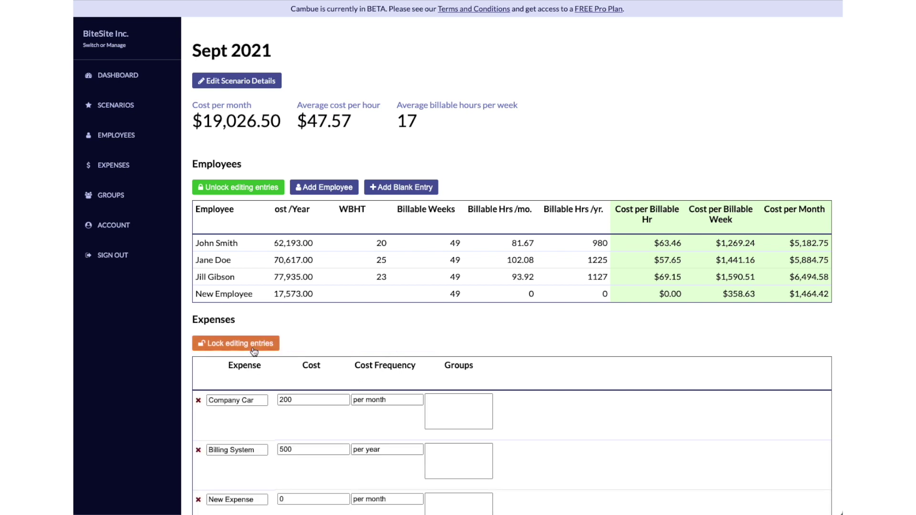
{"action": "scroll", "coordinate": [255, 477], "scroll_direction": "down", "scroll_amount": 1}
{"action": "triple_click", "coordinate": [255, 483]}
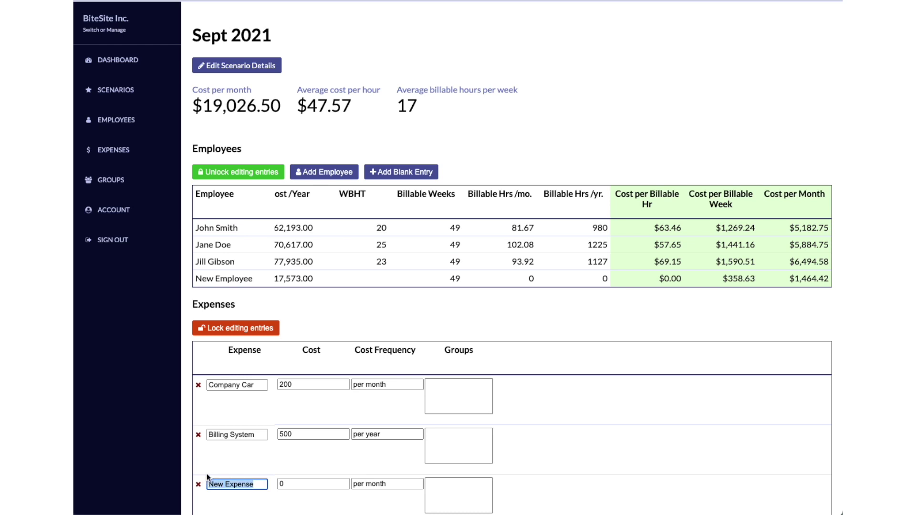
{"action": "type", "text": "Company Car"}
{"action": "double_click", "coordinate": [313, 385]}
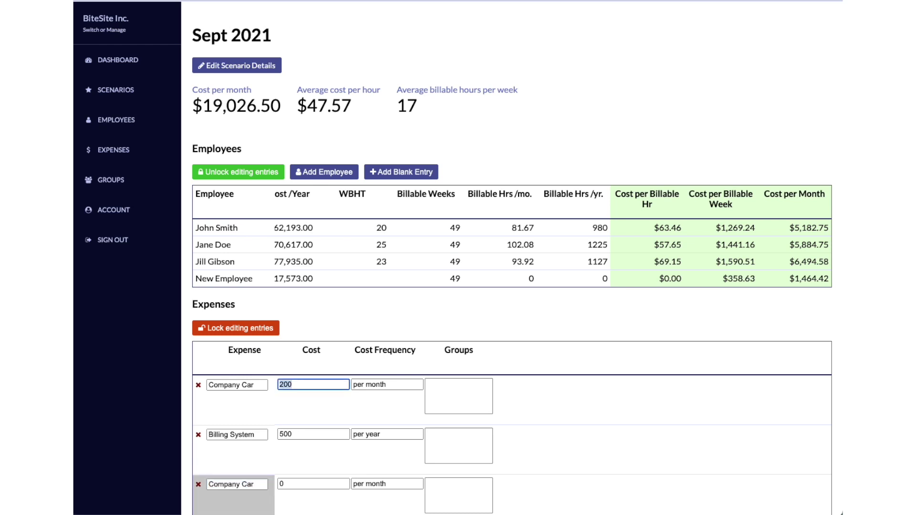
{"action": "type", "text": "0"}
{"action": "key", "text": "ctrl+z"}
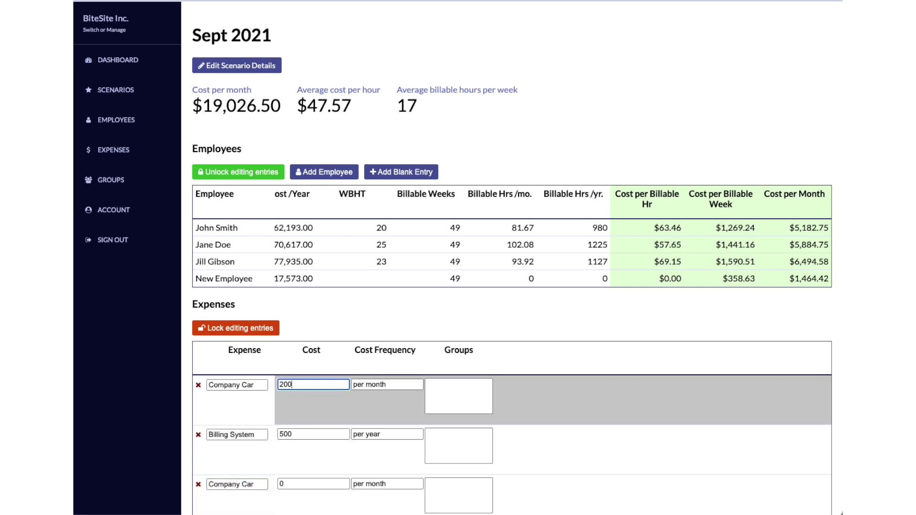
Set the cost of the newly added Company Car expense to 200 and lock the expense entries.
{"action": "double_click", "coordinate": [293, 483]}
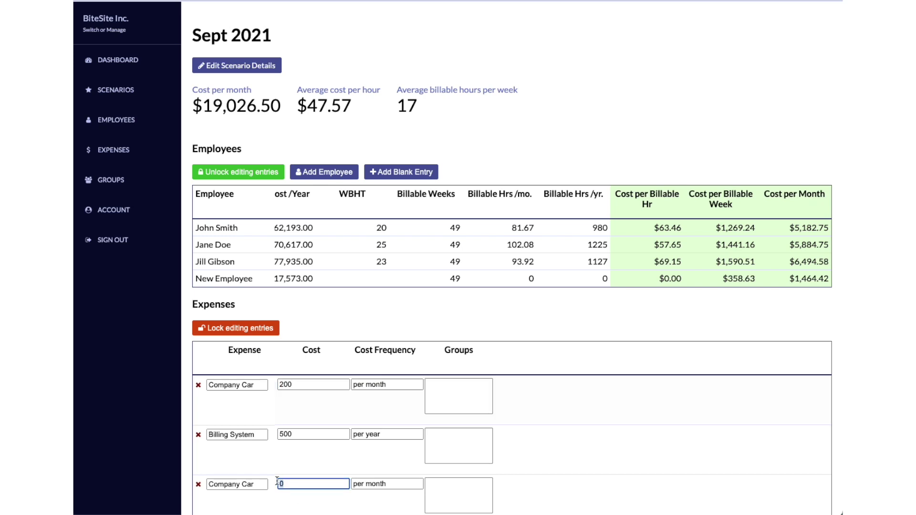
{"action": "type", "text": "200"}
{"action": "scroll", "coordinate": [431, 428], "scroll_direction": "down", "scroll_amount": 1}
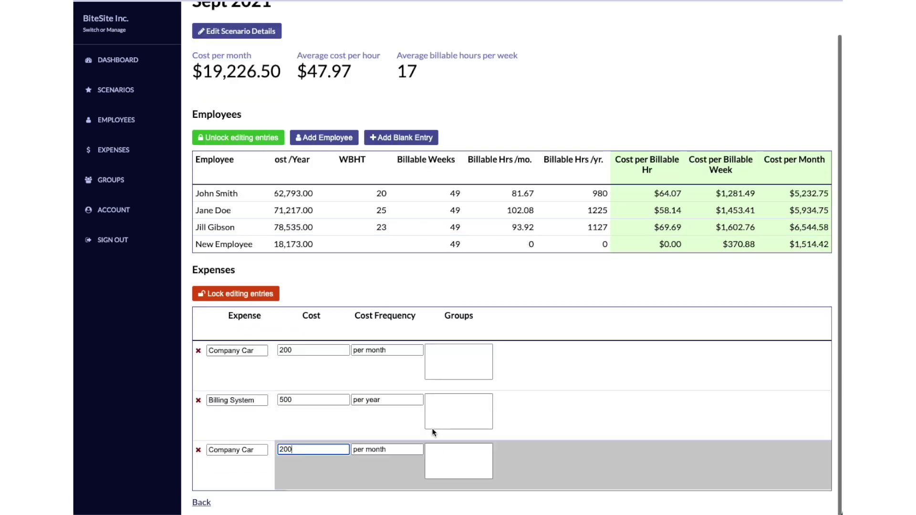
{"action": "left_click", "coordinate": [244, 295]}
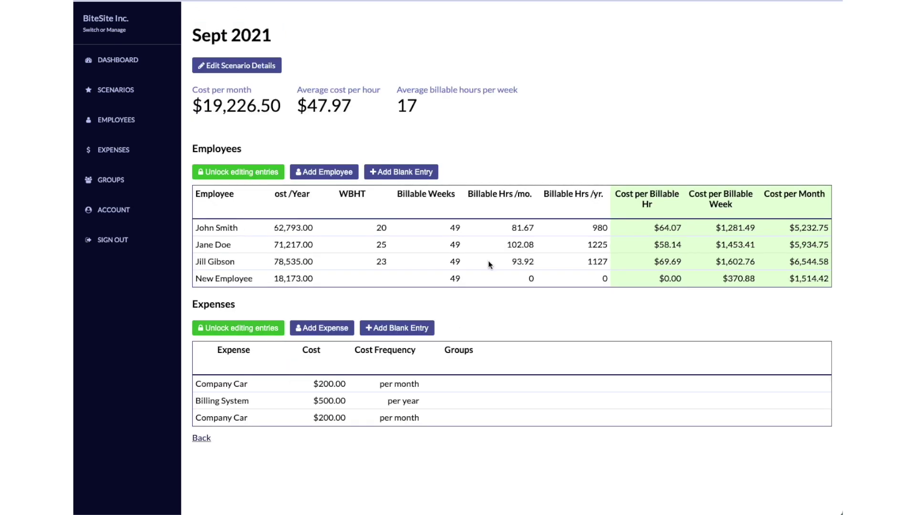
Check how the scenario's expenses are shared among the employees in the yearly group expenses.
{"action": "scroll", "coordinate": [489, 262], "scroll_direction": "left", "scroll_amount": 3}
{"action": "scroll", "coordinate": [489, 261], "scroll_direction": "left", "scroll_amount": 5}
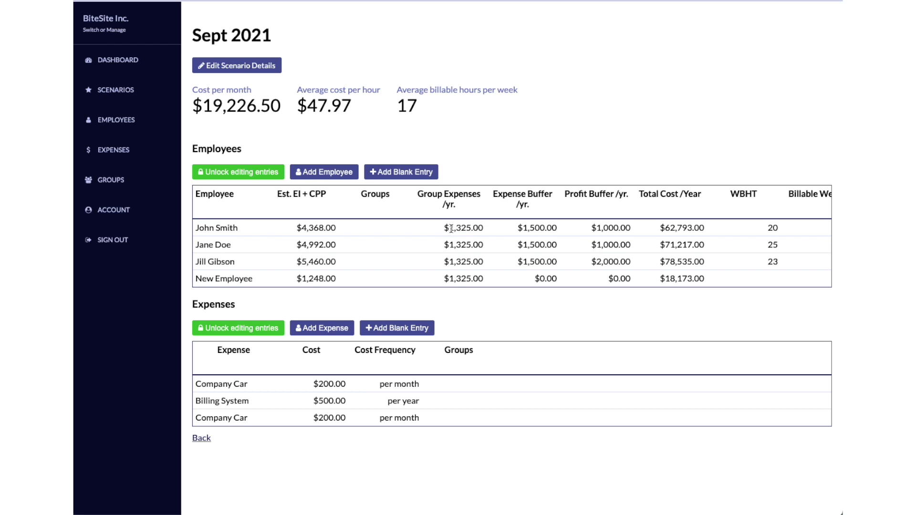
{"action": "left_click_drag", "start_coordinate": [449, 227], "coordinate": [483, 229]}
{"action": "left_click", "coordinate": [468, 228]}
Start adding an existing employee to the Sept 2021 scenario.
{"action": "left_click", "coordinate": [309, 168]}
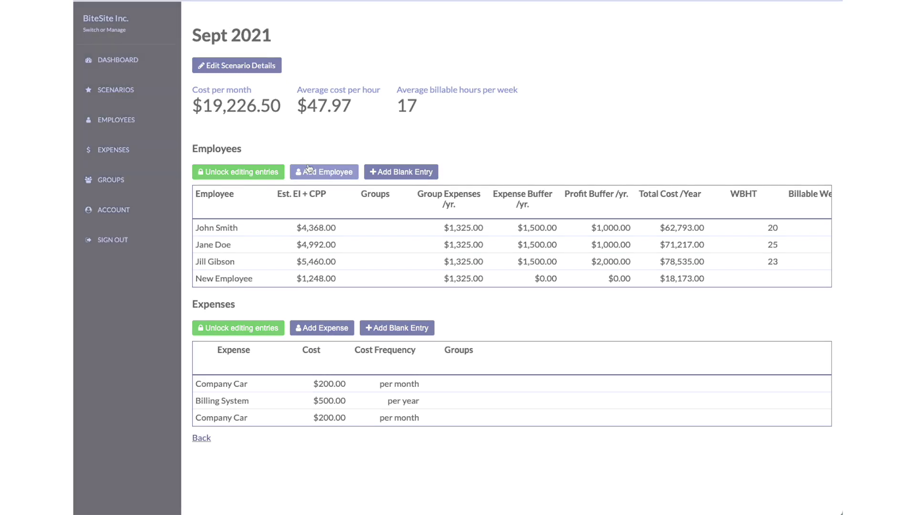